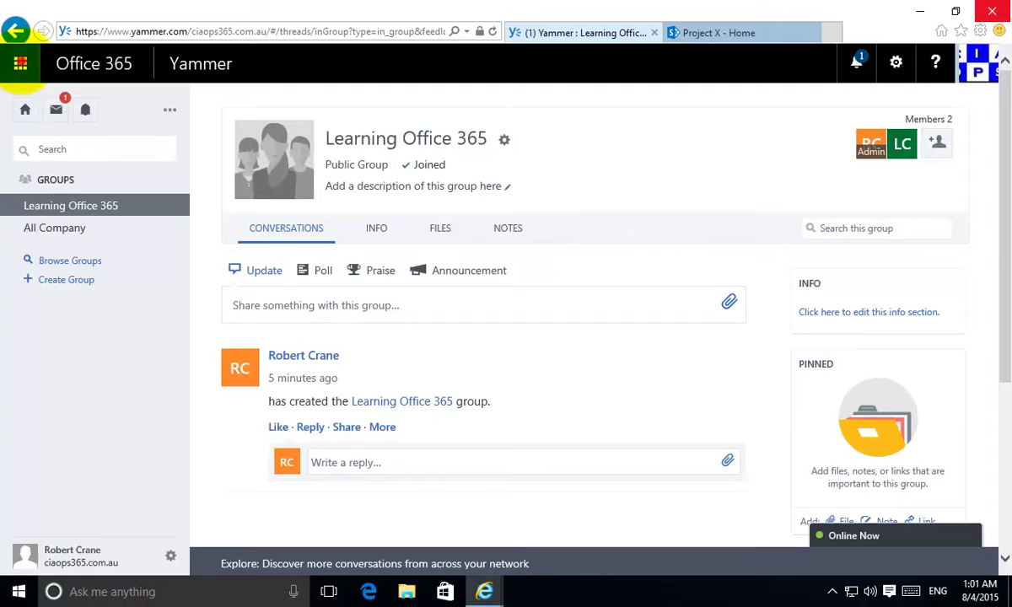
# Check the Office 365 app launcher and move between Project X and Learning Office 365, cancelling a new group
pyautogui.click(20, 63)
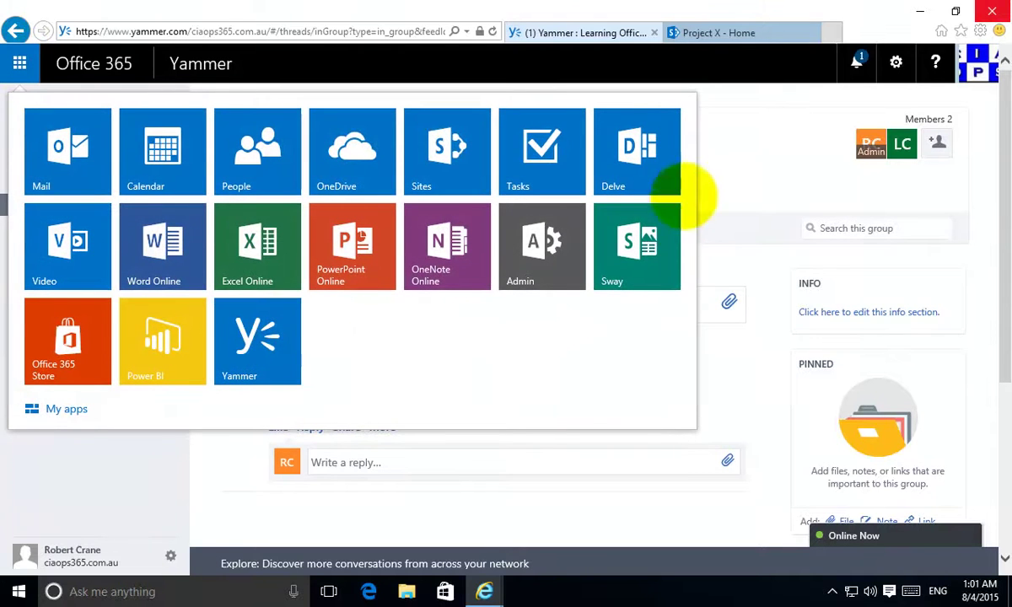
pyautogui.click(718, 161)
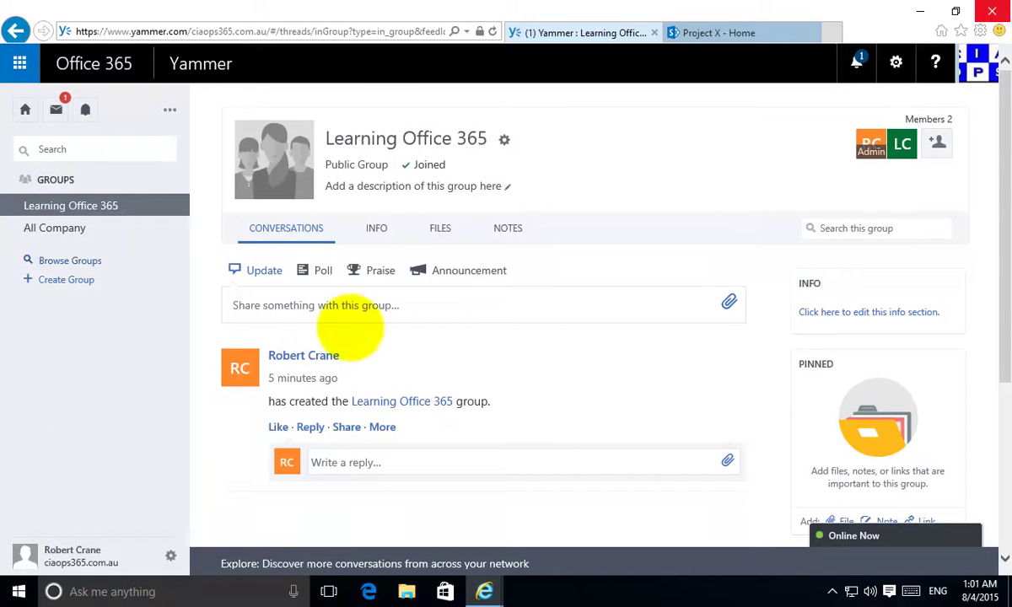
pyautogui.click(696, 32)
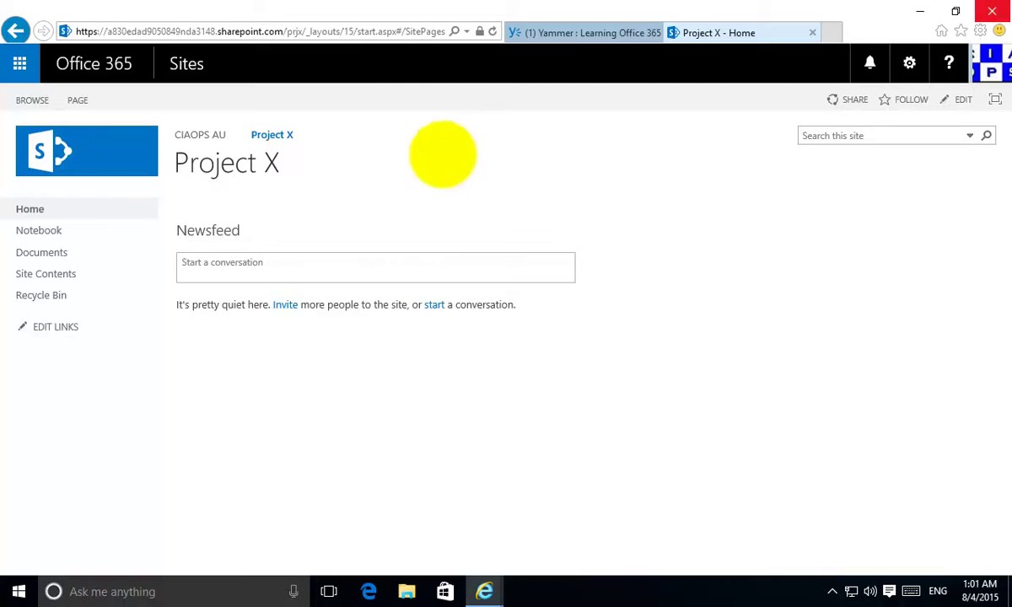
pyautogui.click(557, 32)
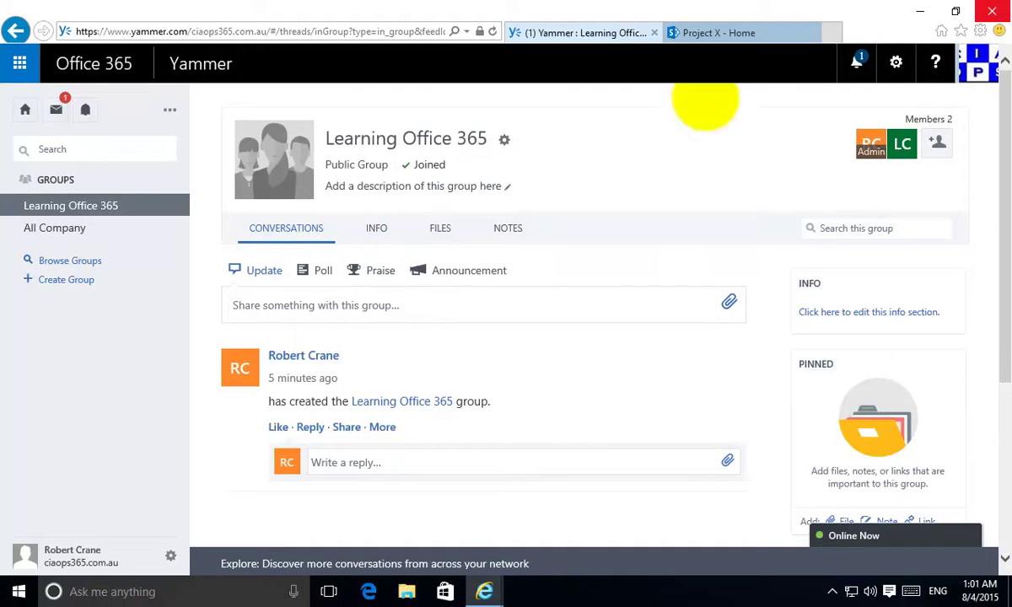
pyautogui.click(751, 30)
pyautogui.click(582, 31)
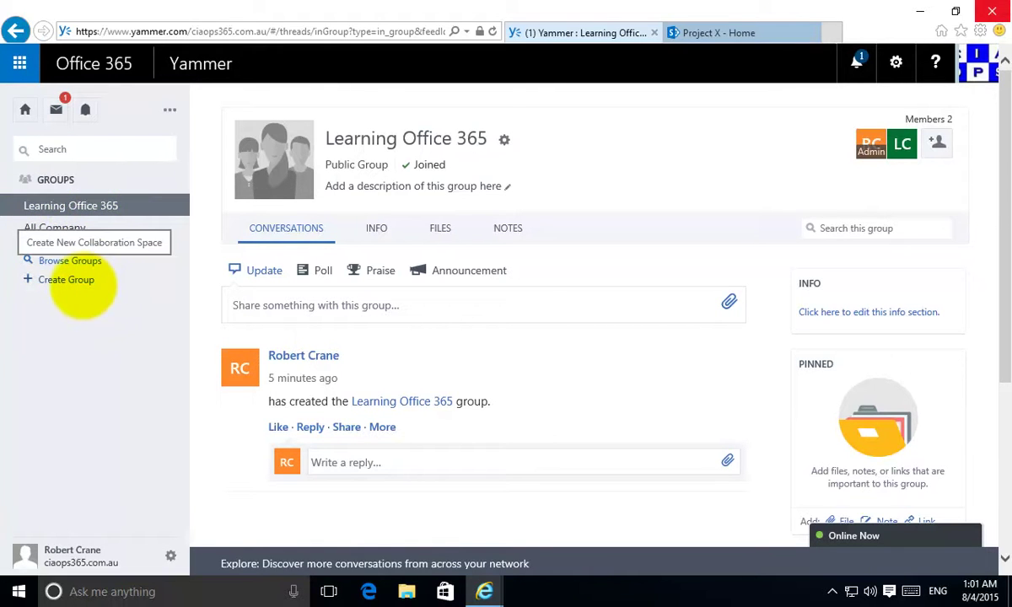
pyautogui.click(82, 281)
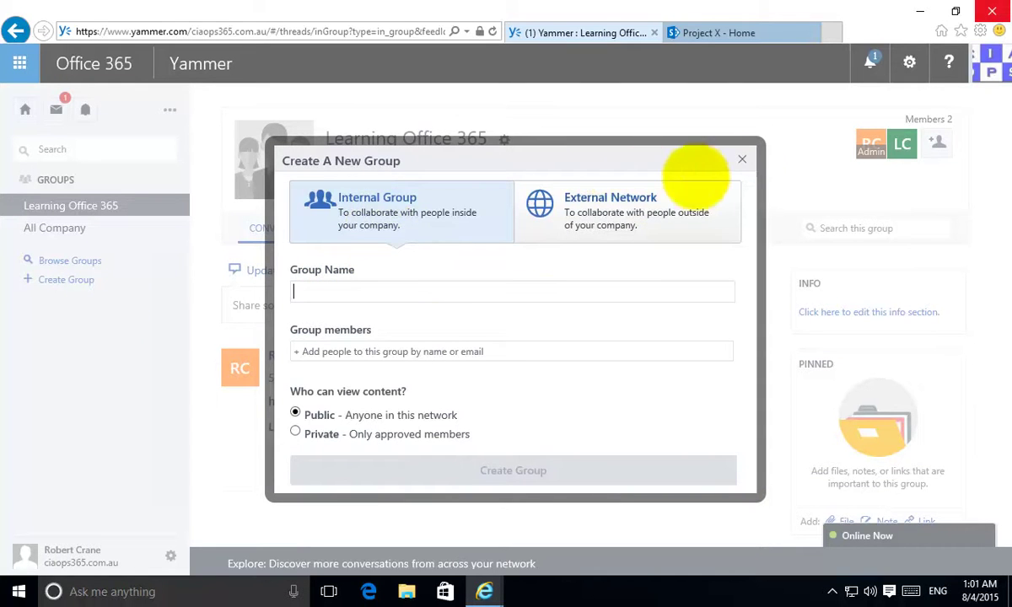
pyautogui.click(743, 160)
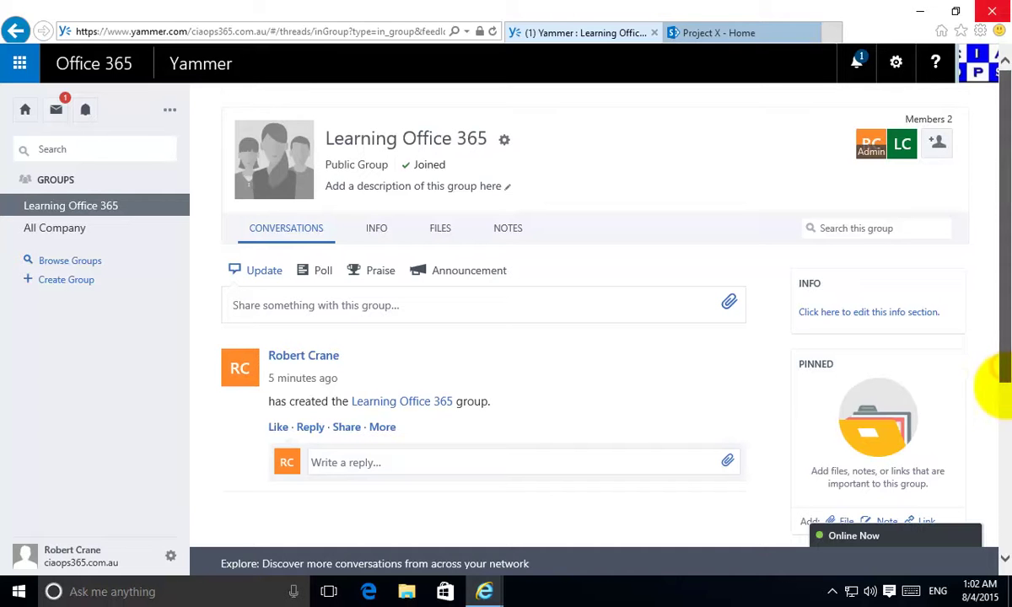
# Bring up the Learning Office 365 group's Embed This Feed code, then go back to the Project X home page
pyautogui.moveTo(1003, 388); pyautogui.dragTo(1004, 557)
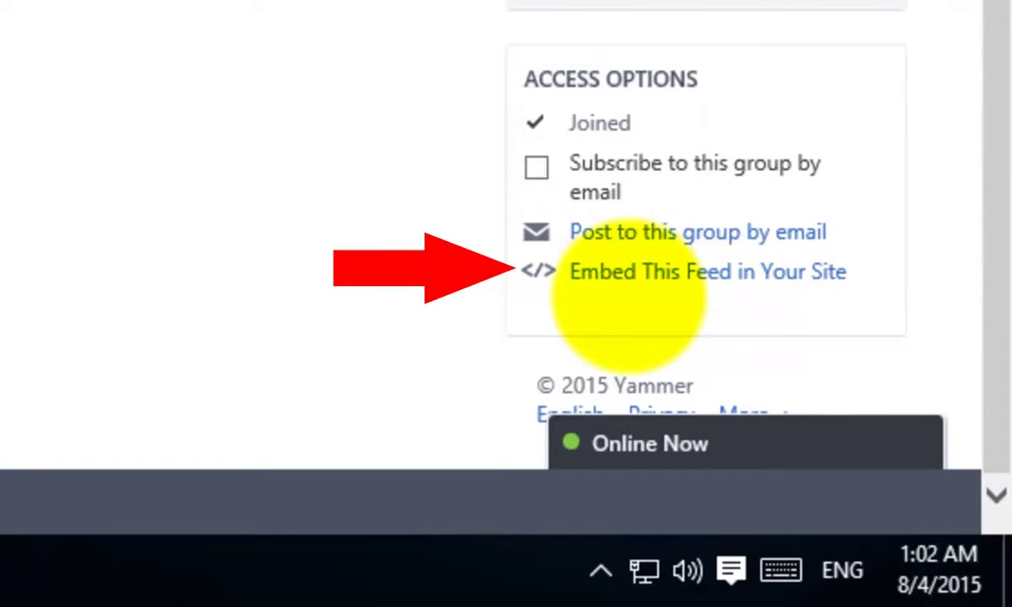
pyautogui.click(620, 272)
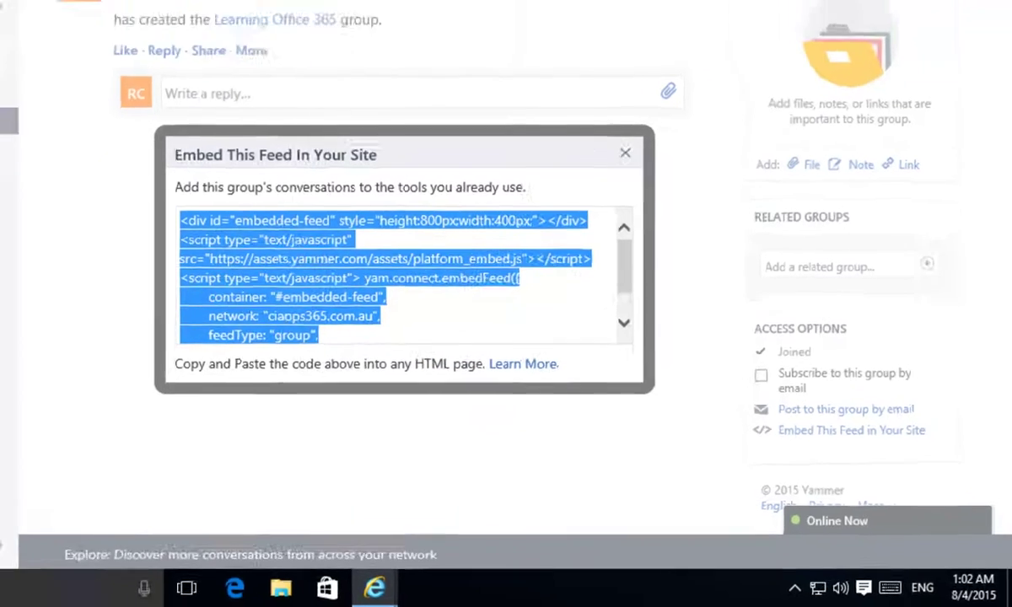
pyautogui.click(746, 32)
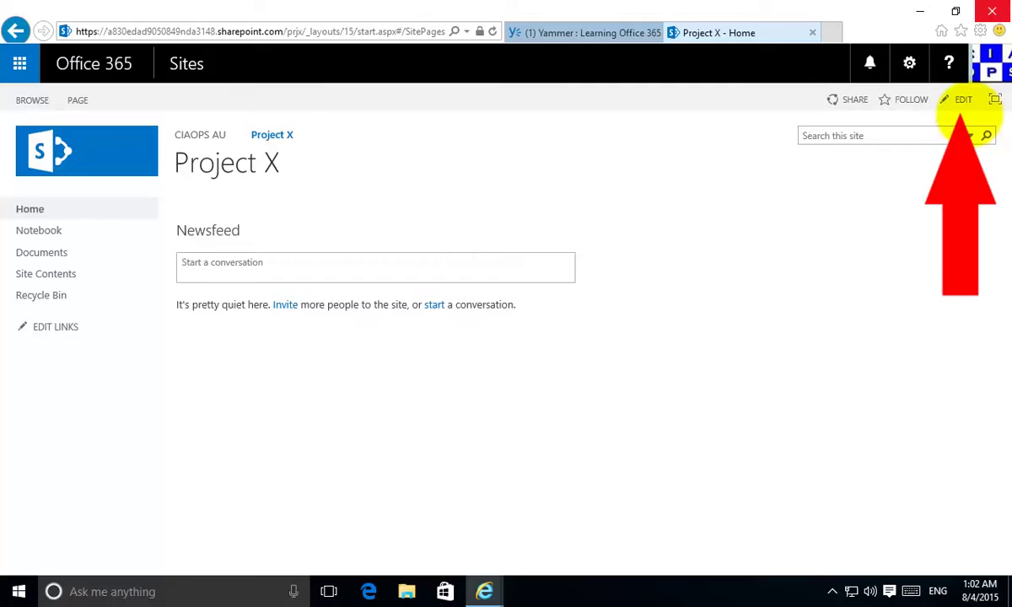
# Edit the Project X home page and permanently delete its Site Feed web part
pyautogui.click(961, 100)
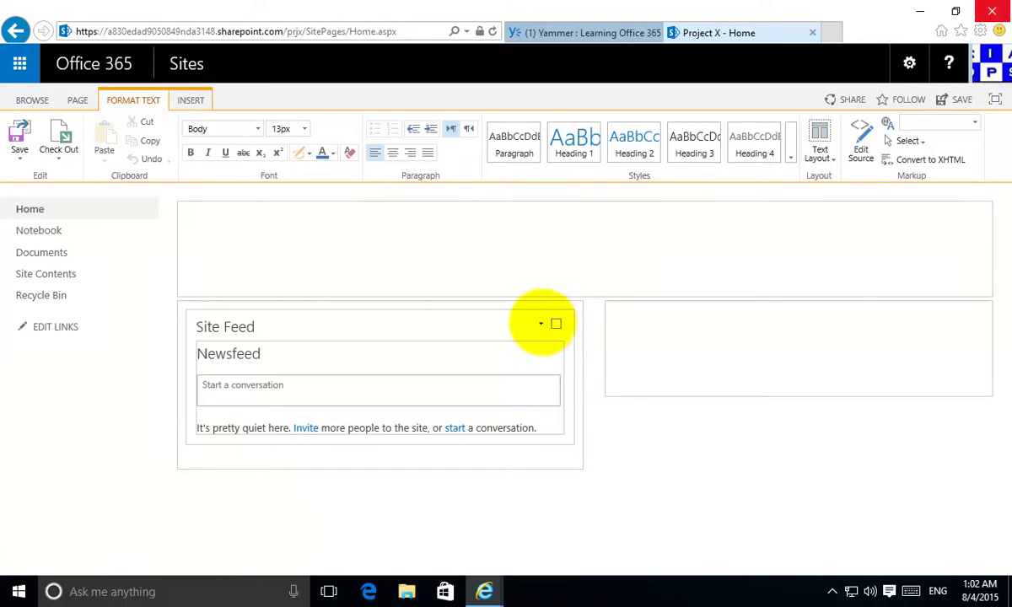
pyautogui.click(541, 324)
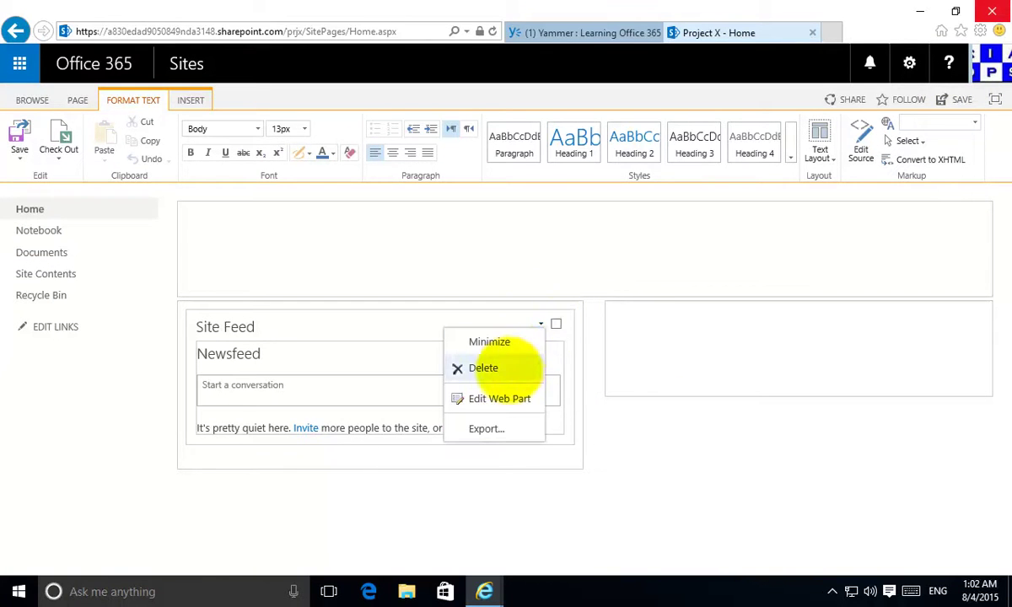
pyautogui.click(483, 368)
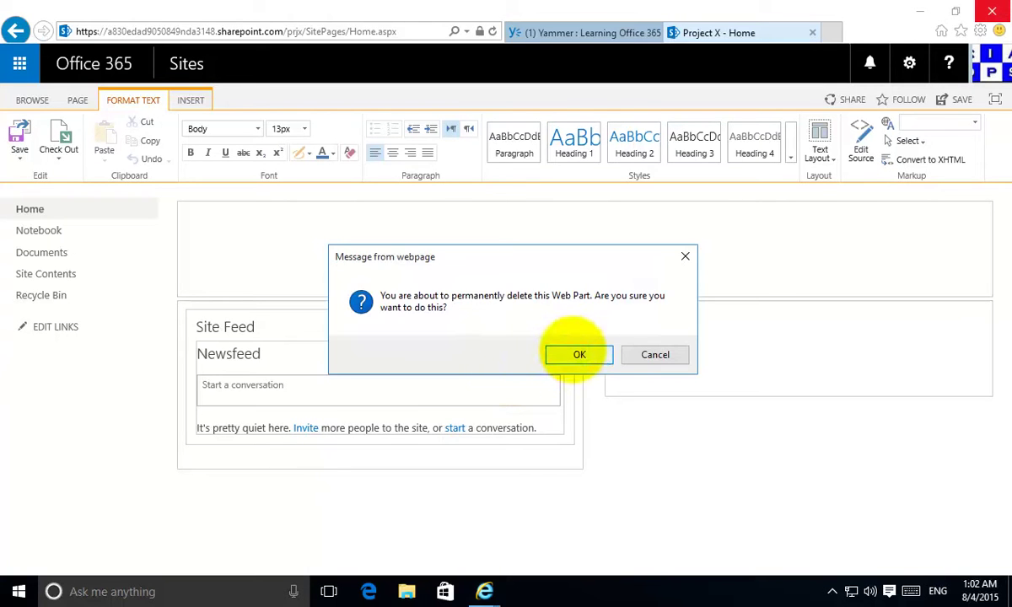
pyautogui.click(577, 355)
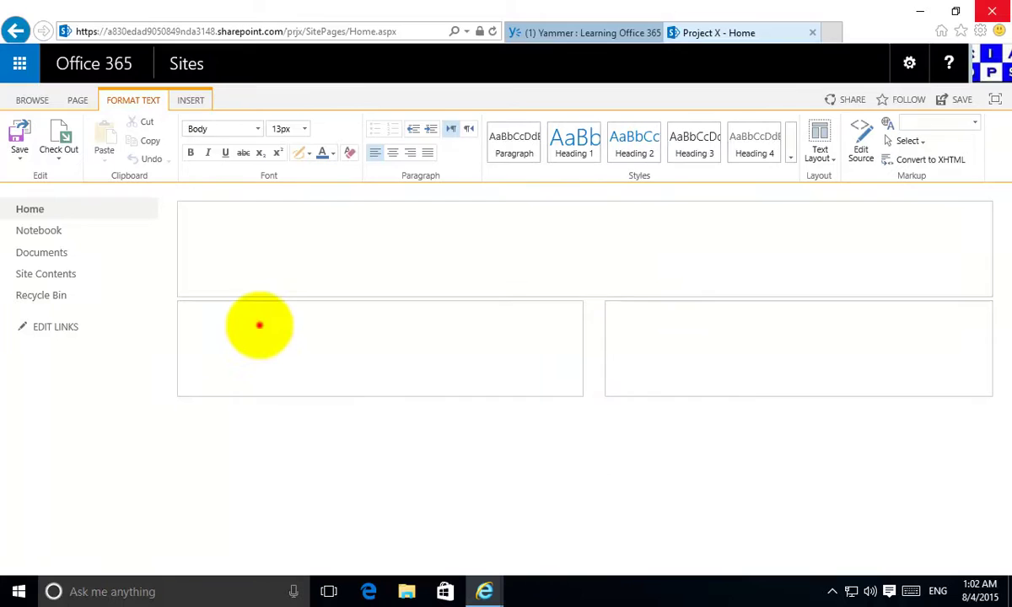
# Insert a Media and Content > Script Editor web part into the empty left zone
pyautogui.click(259, 325)
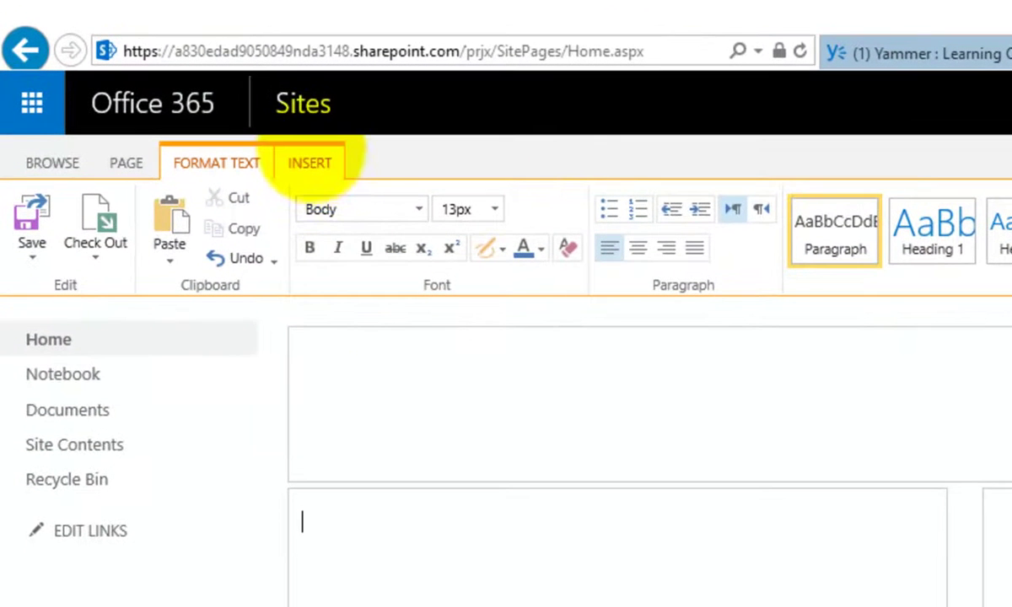
pyautogui.click(304, 158)
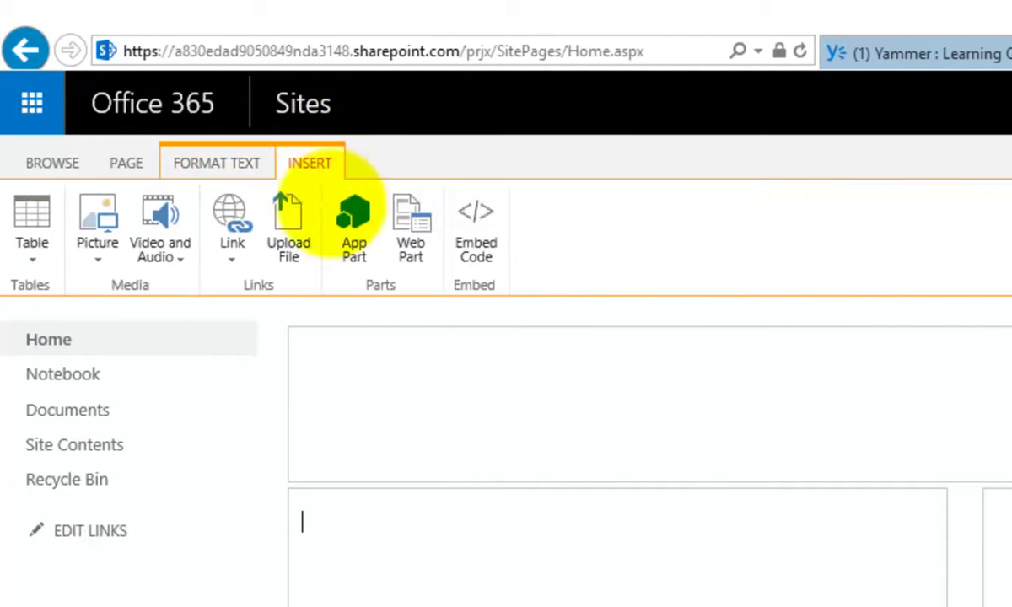
pyautogui.click(410, 226)
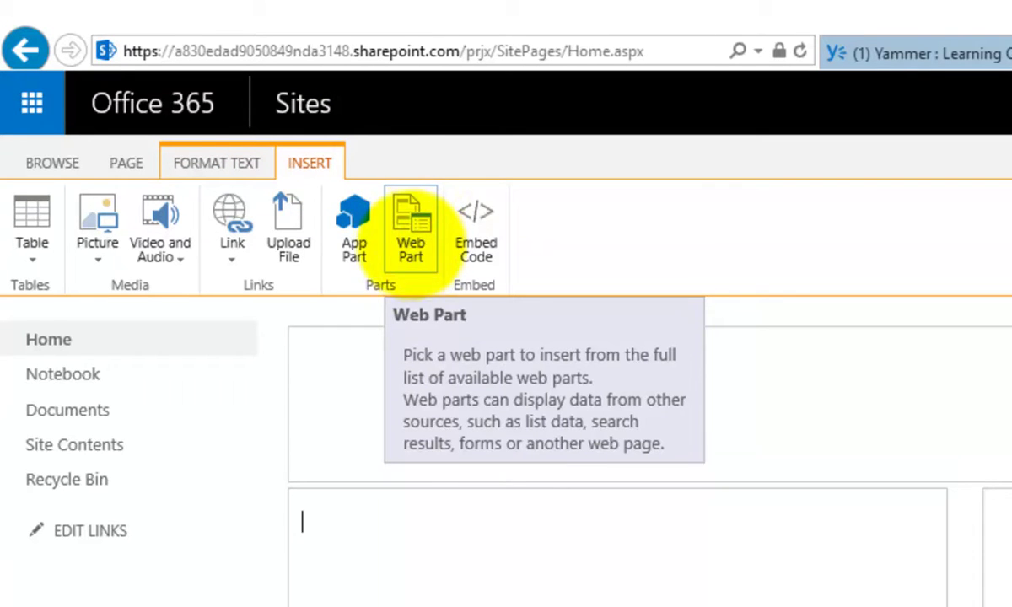
pyautogui.click(410, 226)
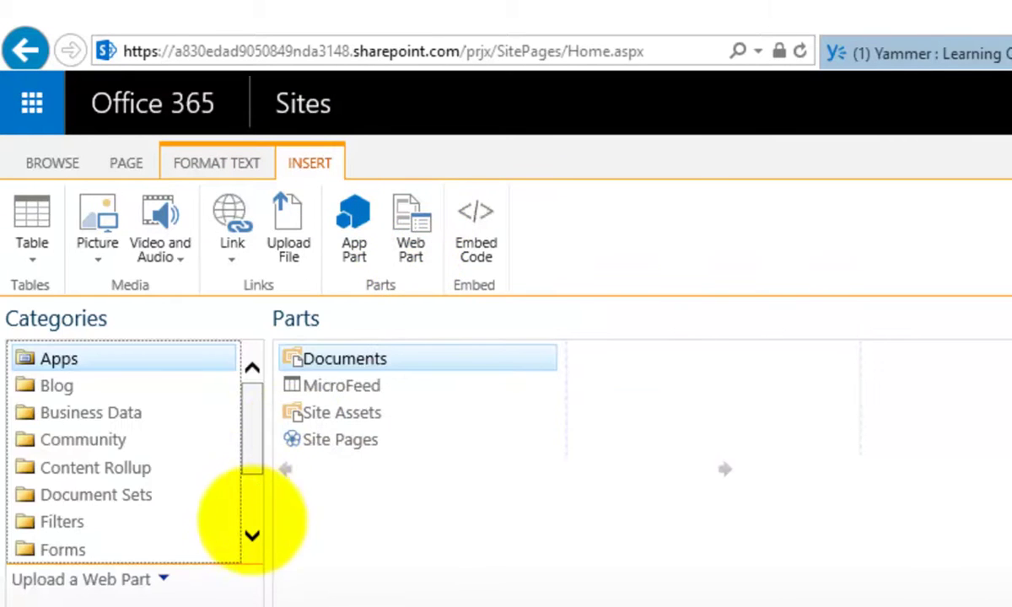
pyautogui.click(252, 536)
pyautogui.click(252, 536)
pyautogui.click(252, 536)
pyautogui.click(251, 536)
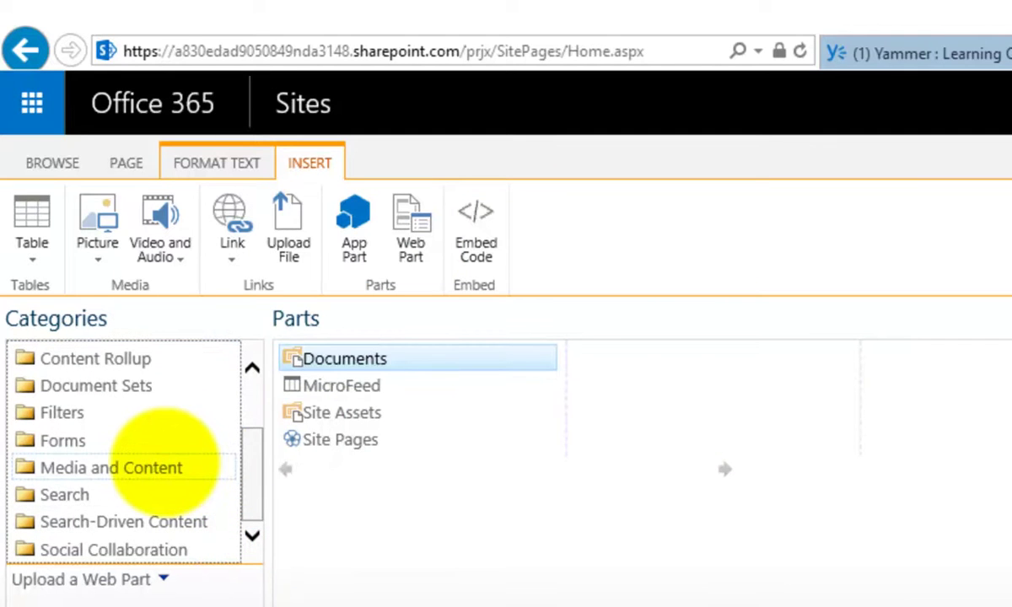
pyautogui.click(162, 467)
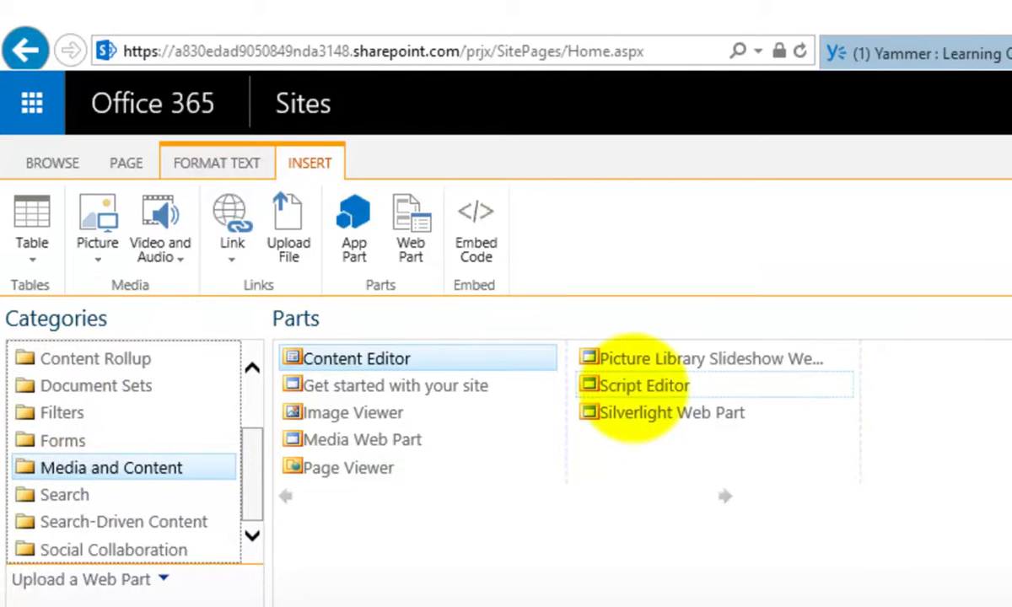
pyautogui.click(638, 386)
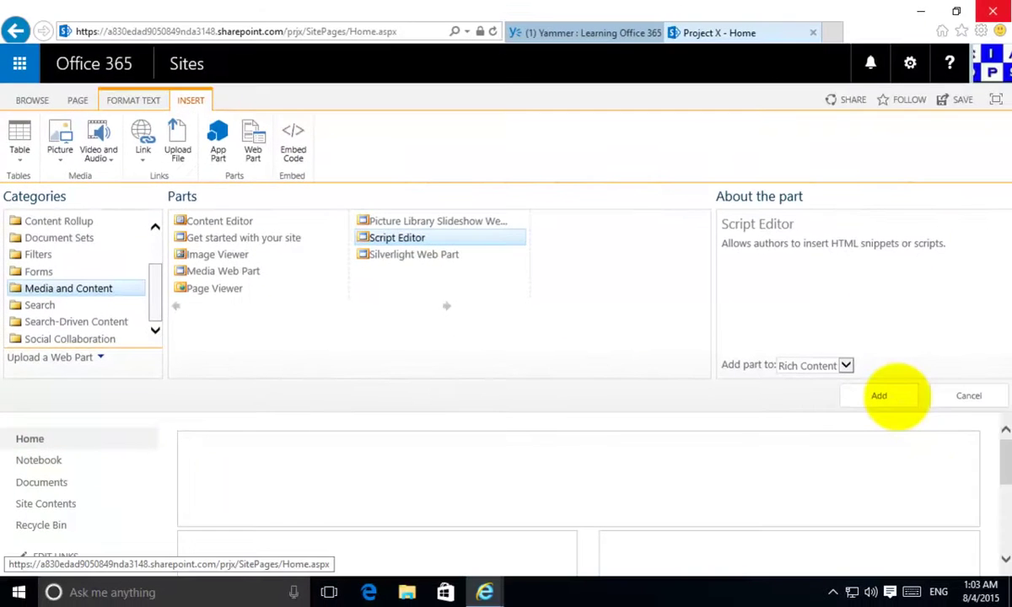
pyautogui.click(894, 396)
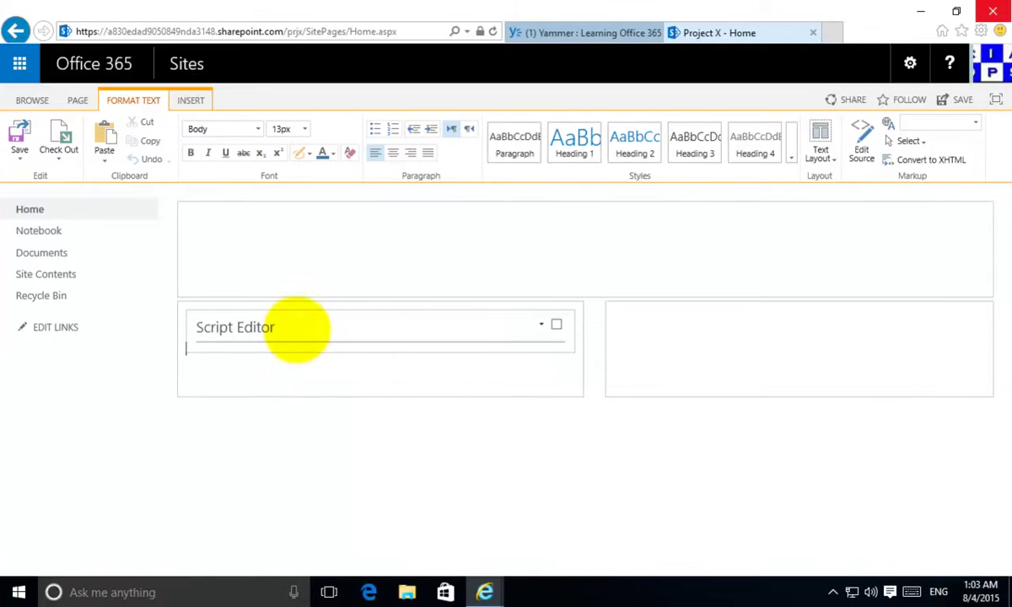
# Open the Script Editor web part's Edit Web Part tool pane
pyautogui.click(282, 330)
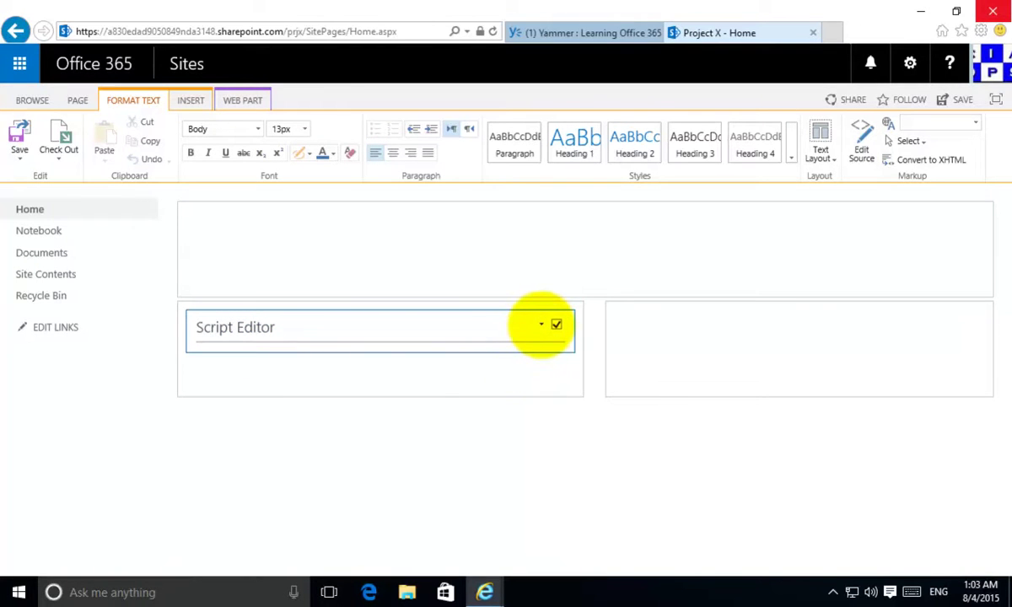
pyautogui.click(541, 324)
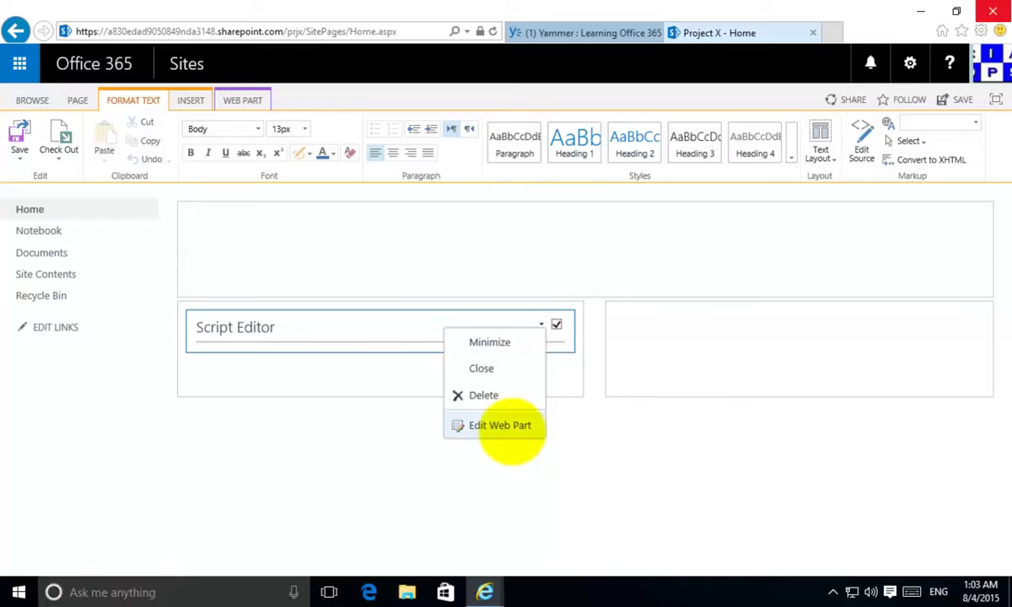
pyautogui.click(512, 428)
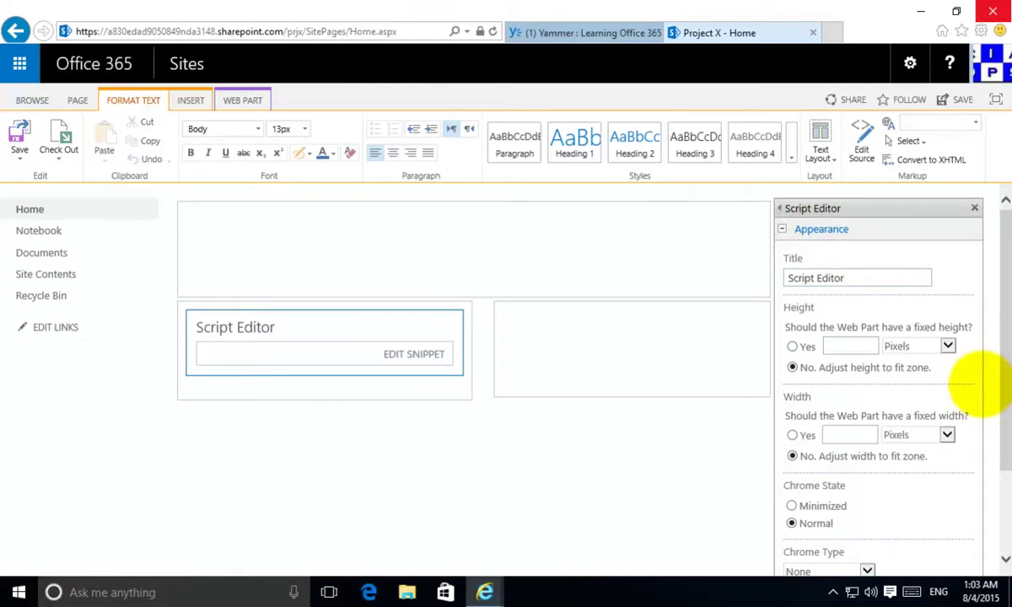
pyautogui.moveTo(995, 385); pyautogui.dragTo(1009, 353)
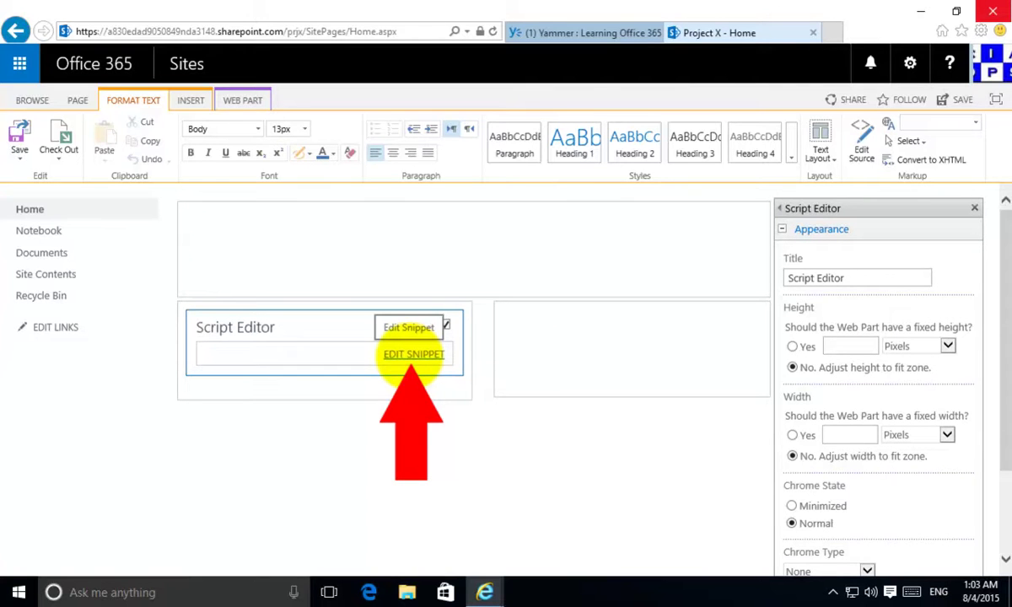
# Paste the Yammer feed embed code into the Script Editor snippet, insert it, and save the page
pyautogui.click(414, 355)
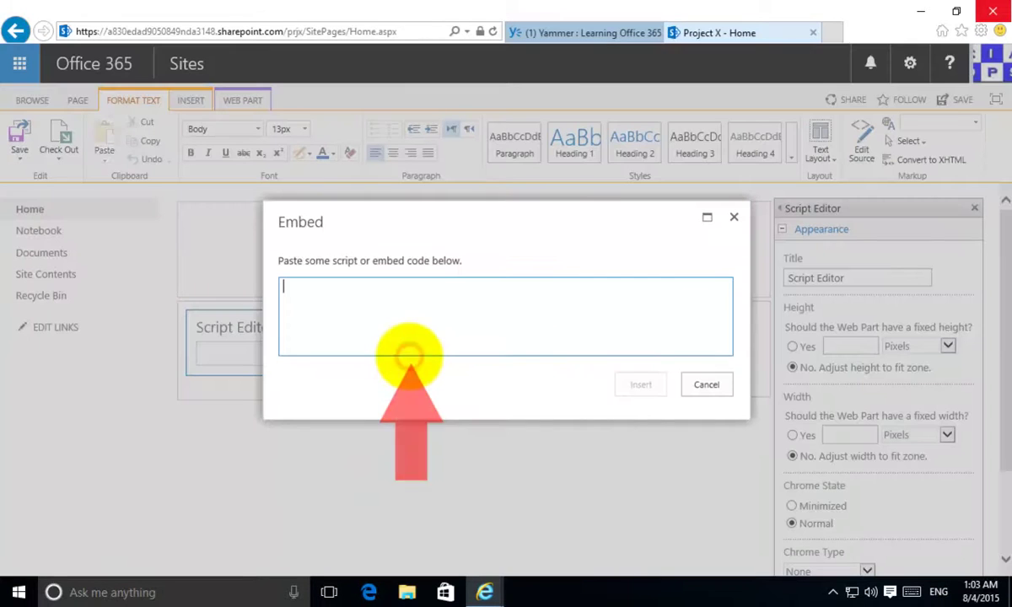
pyautogui.hotkey('ctrl', 'v')
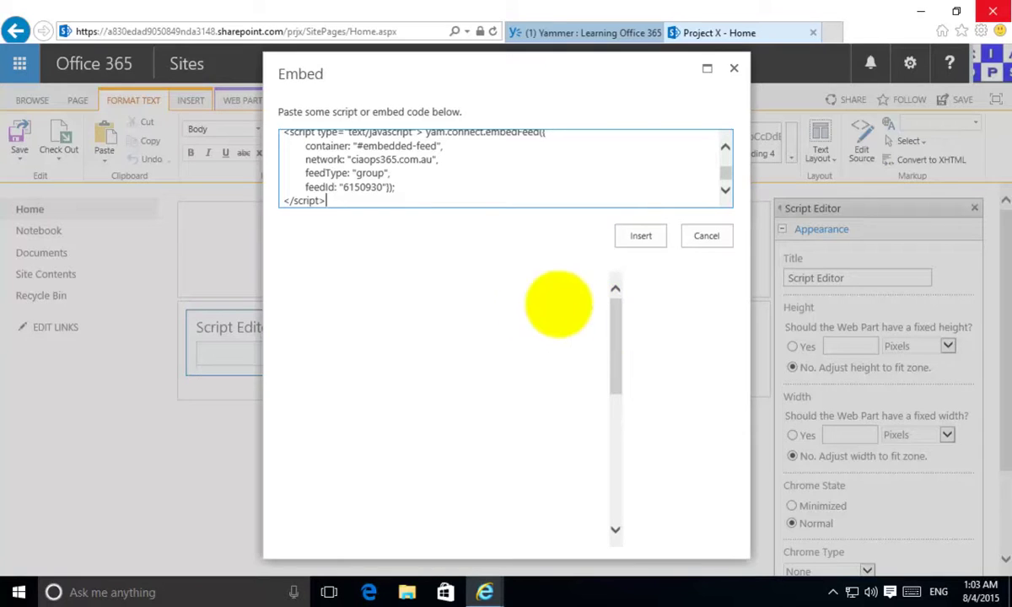
pyautogui.click(641, 236)
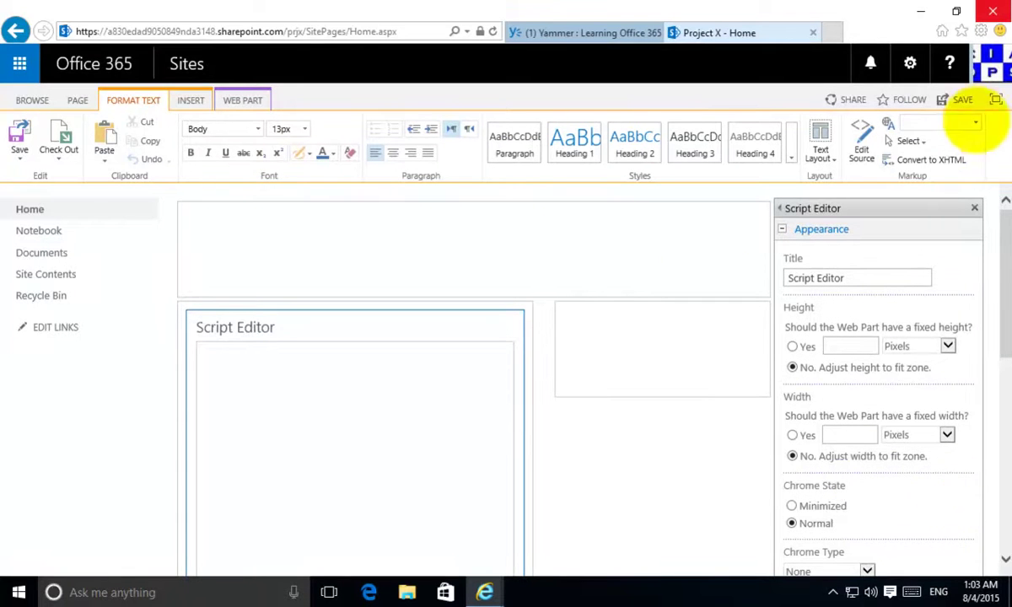
pyautogui.click(960, 100)
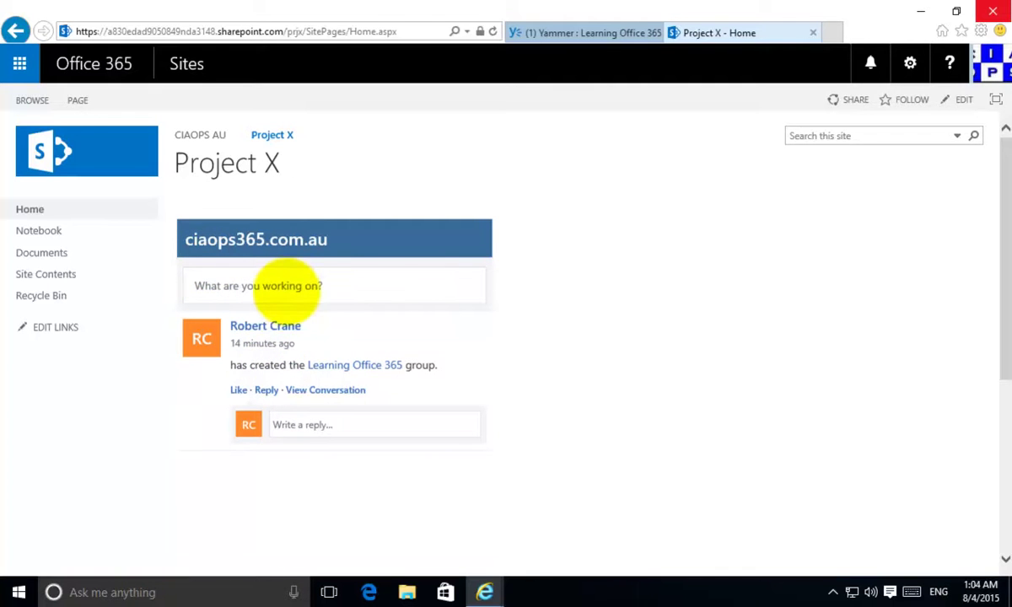
# Draft a feed post tagging a person by e-mail: 'I have jut embedded this into SharePoint'
pyautogui.click(330, 285)
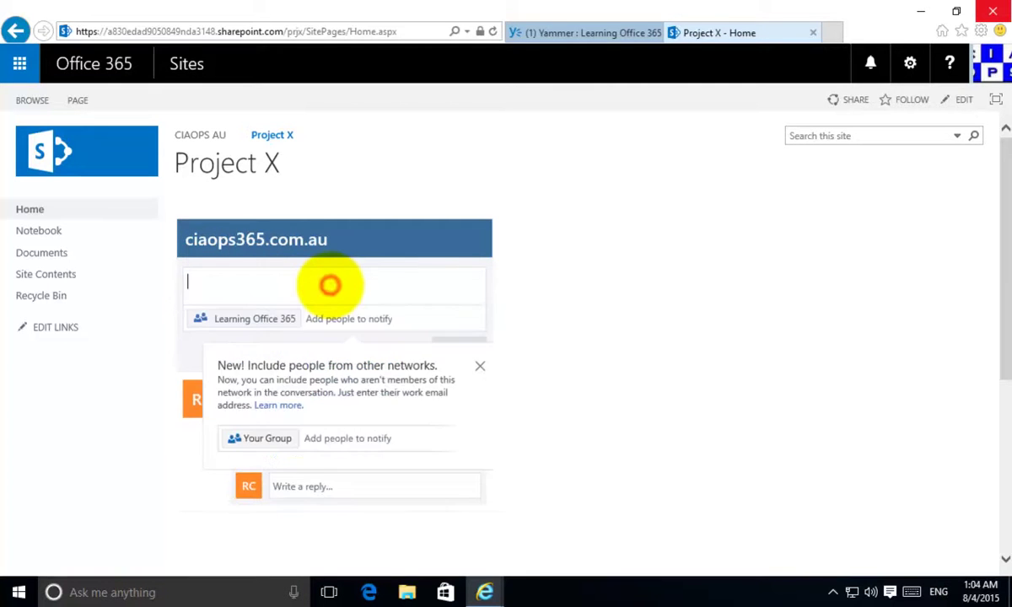
pyautogui.write('john@example.com')
pyautogui.press('Return')
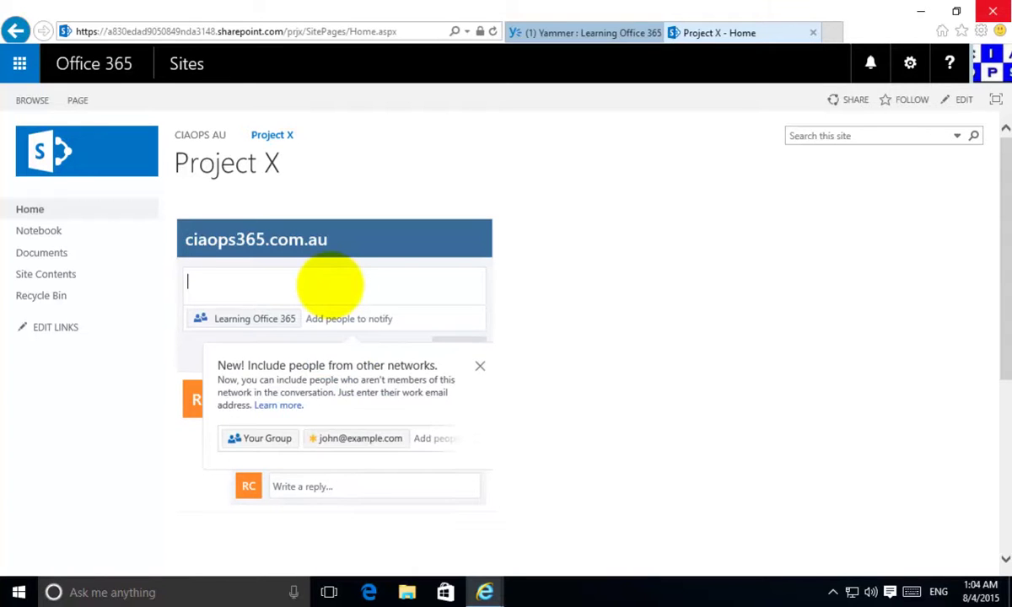
pyautogui.write('I have ju')
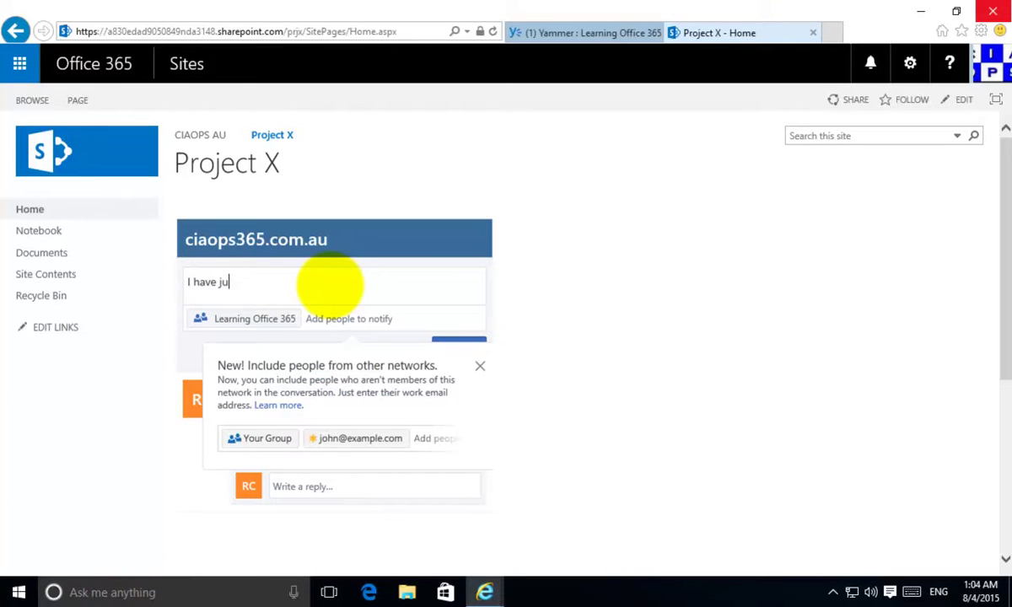
pyautogui.write('t embedded this in')
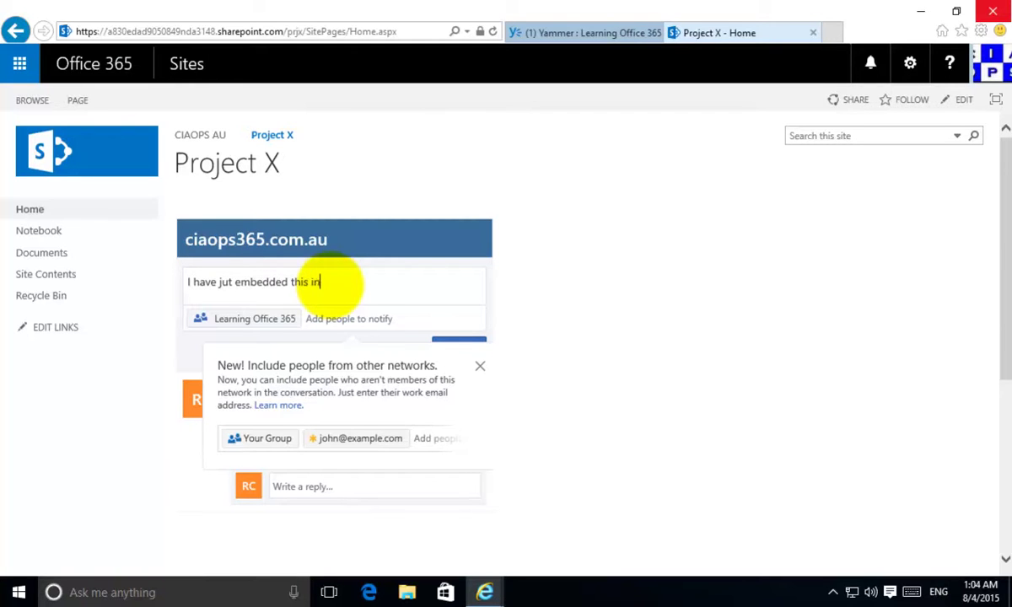
pyautogui.write('to SharePoint')
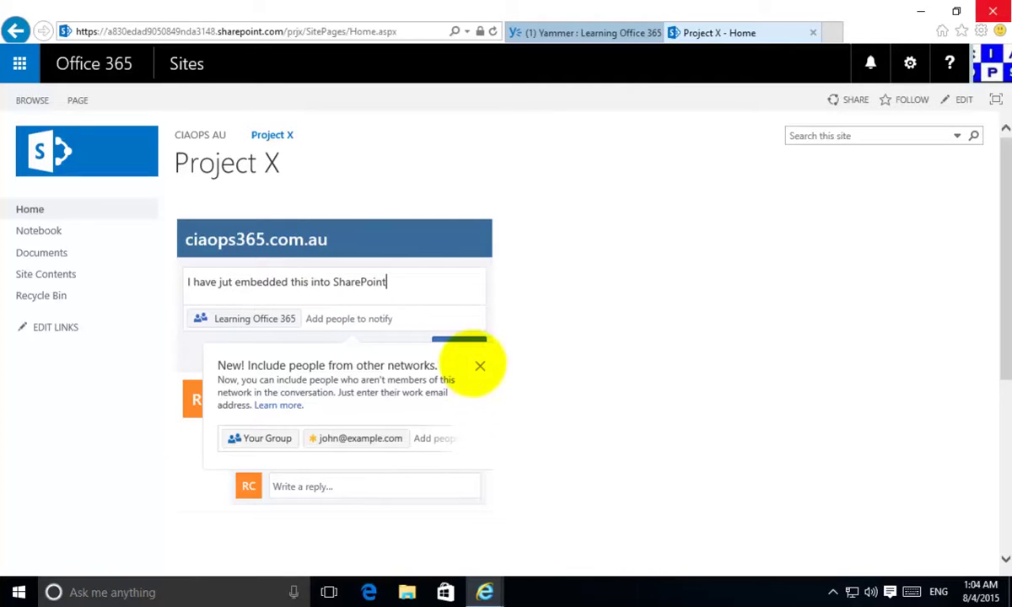
pyautogui.click(480, 366)
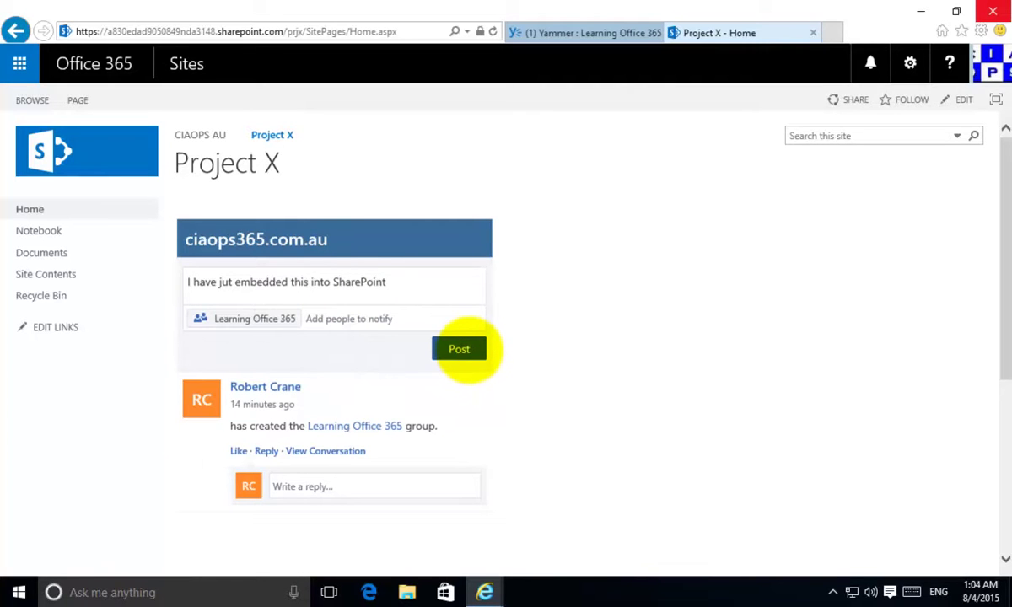
# Post the test message, close Yammer's embed code window, check the post there, and return to Project X
pyautogui.click(468, 349)
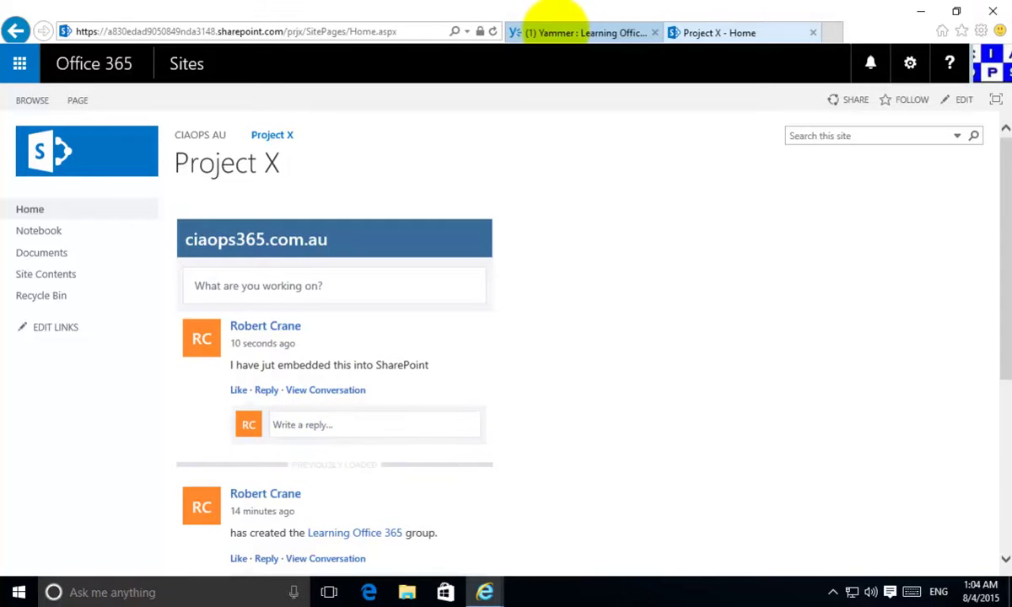
pyautogui.click(557, 32)
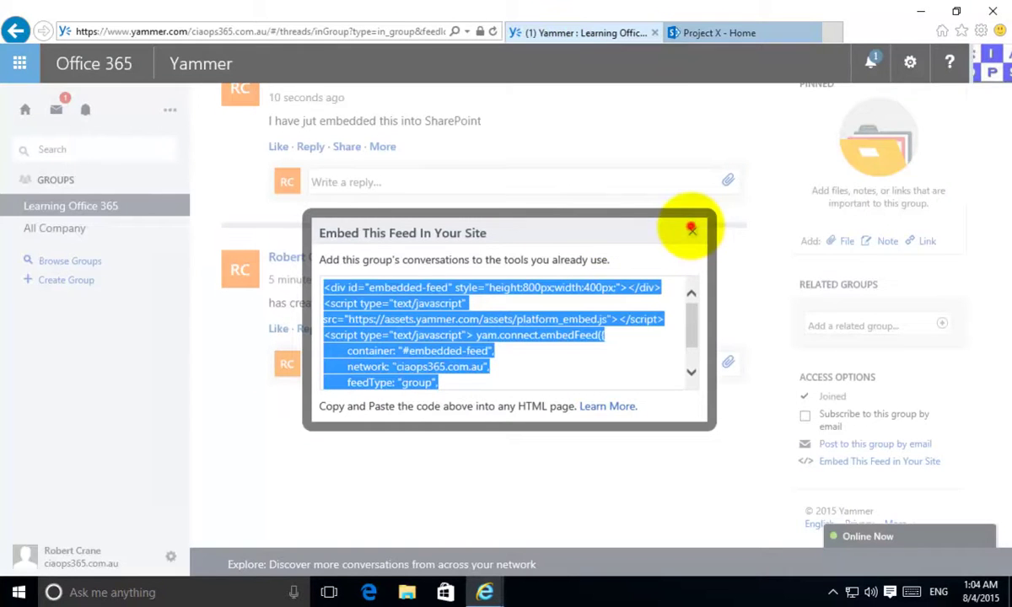
pyautogui.click(691, 227)
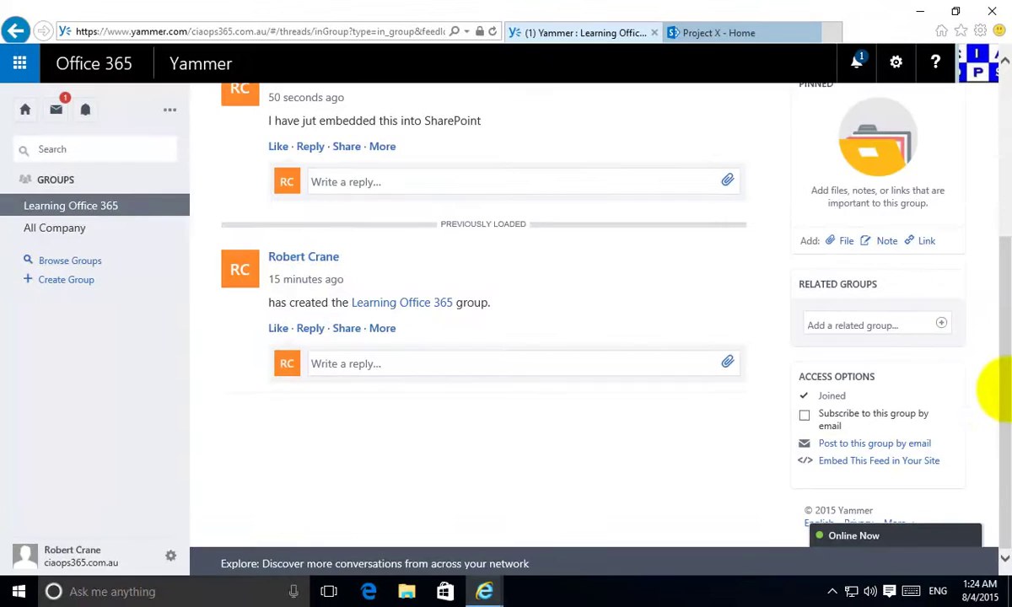
pyautogui.moveTo(1006, 394); pyautogui.dragTo(994, 283)
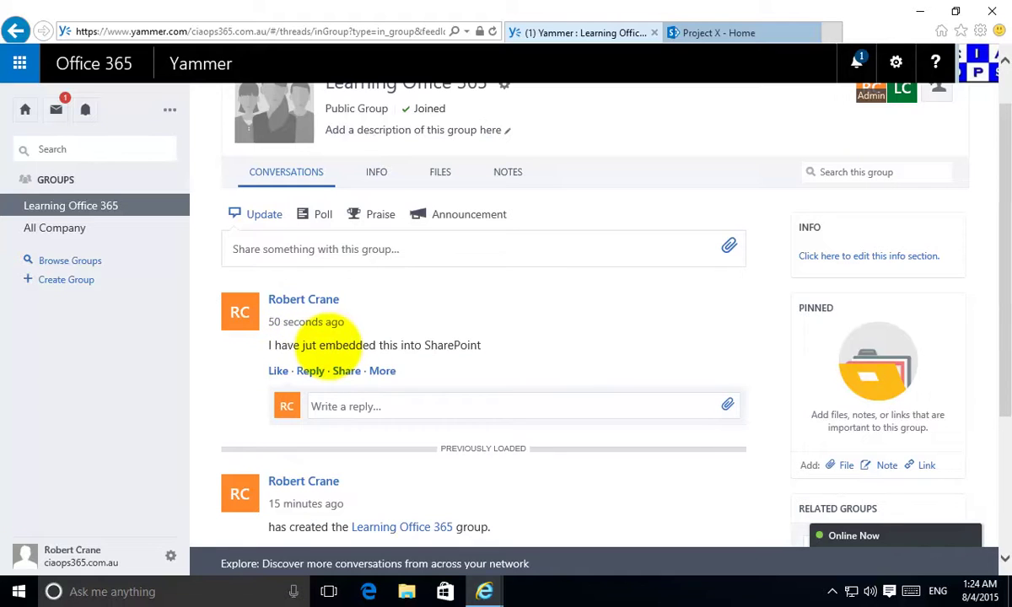
pyautogui.click(699, 32)
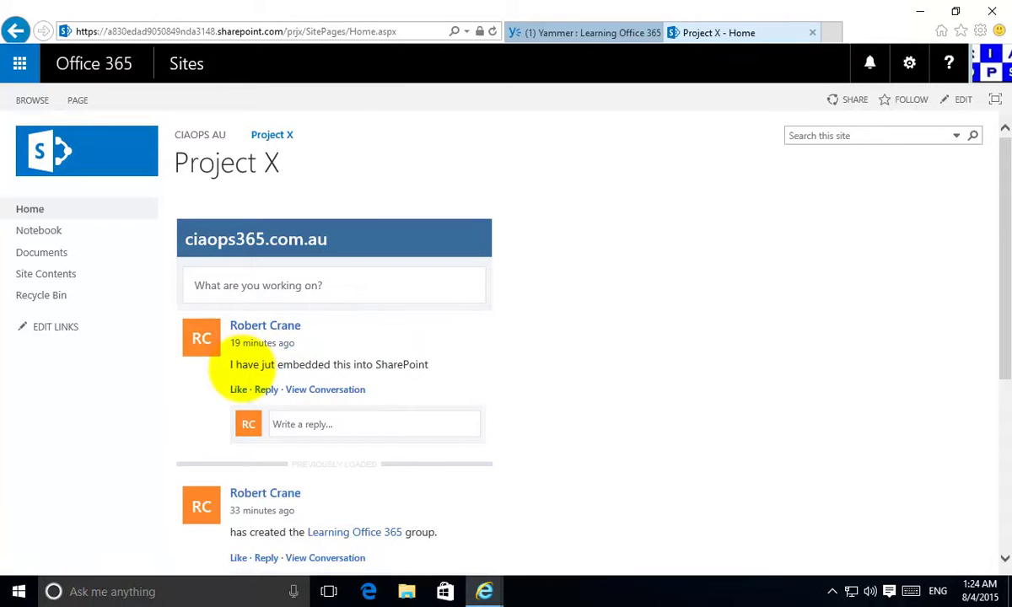
# Compare the Project X embedded feed with the Yammer group page, ending on the Learning Office 365 group
pyautogui.click(555, 27)
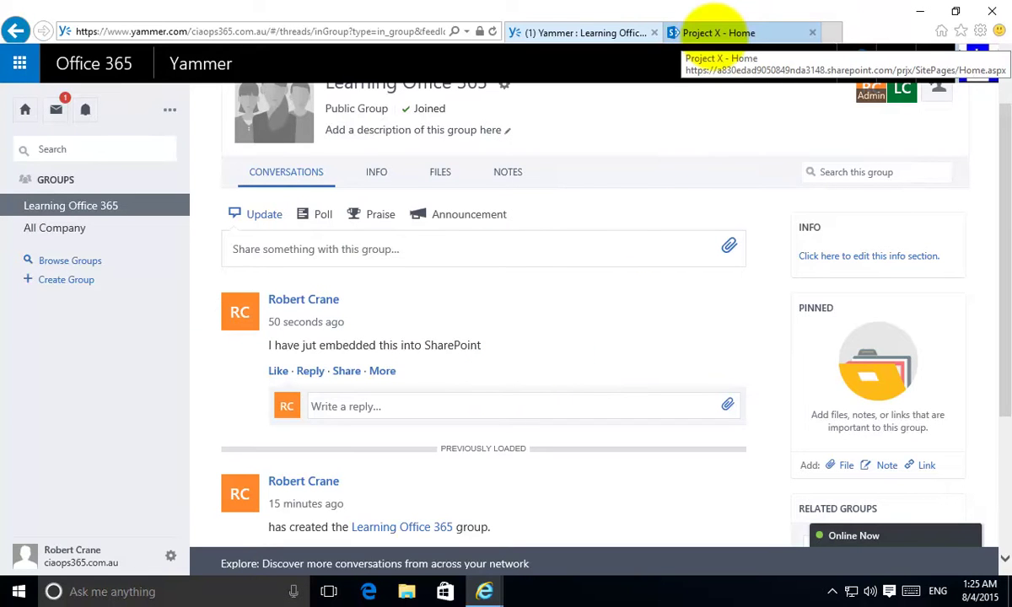
pyautogui.click(715, 25)
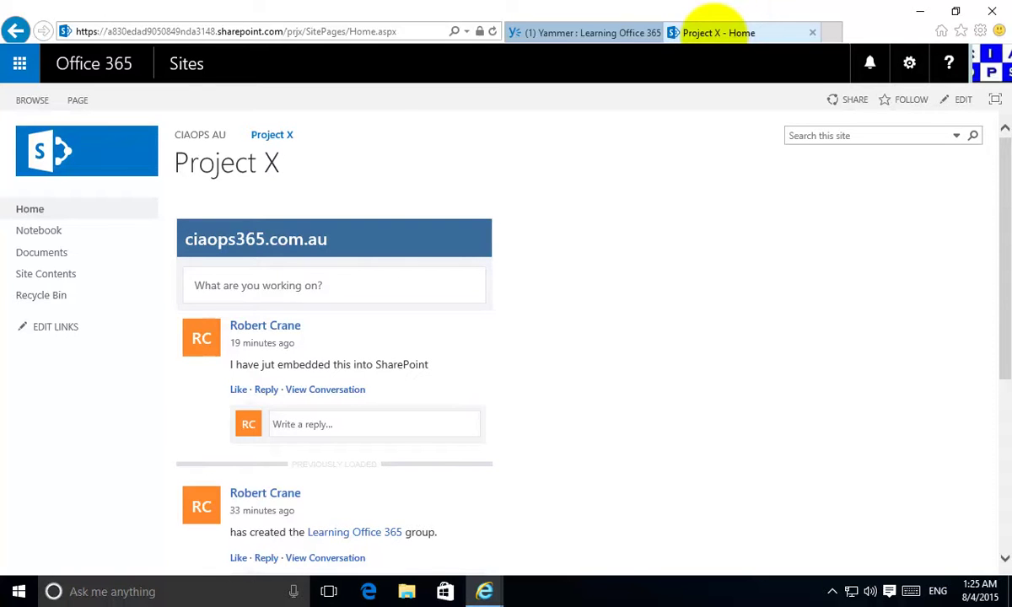
pyautogui.click(593, 25)
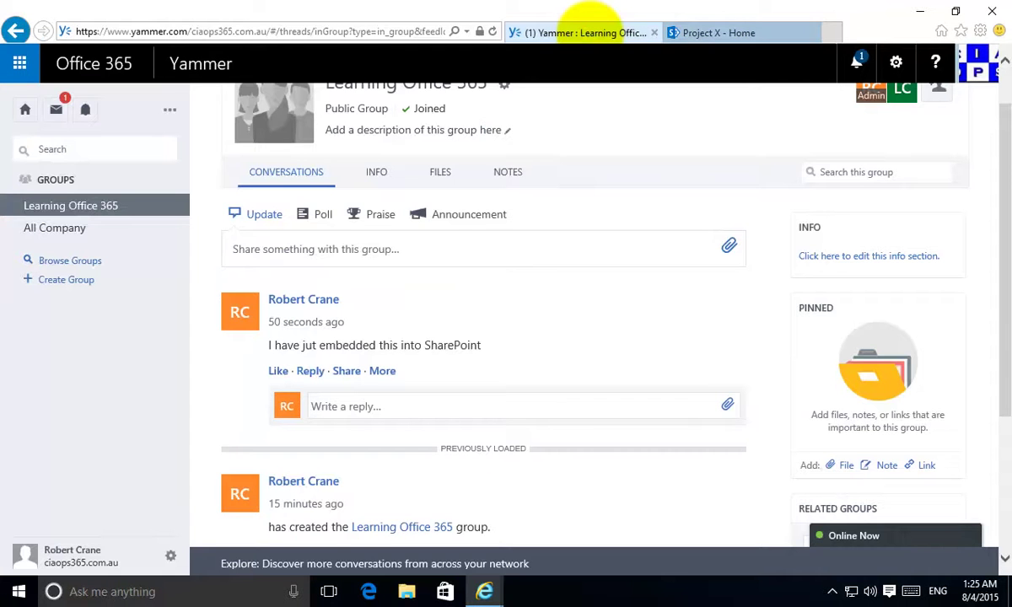
pyautogui.click(701, 29)
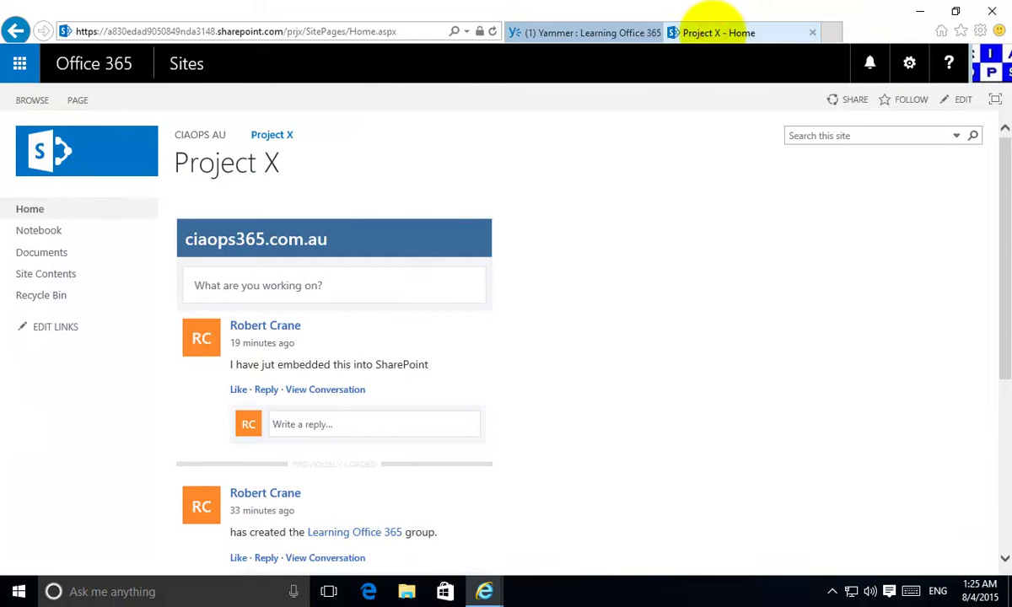
pyautogui.click(620, 25)
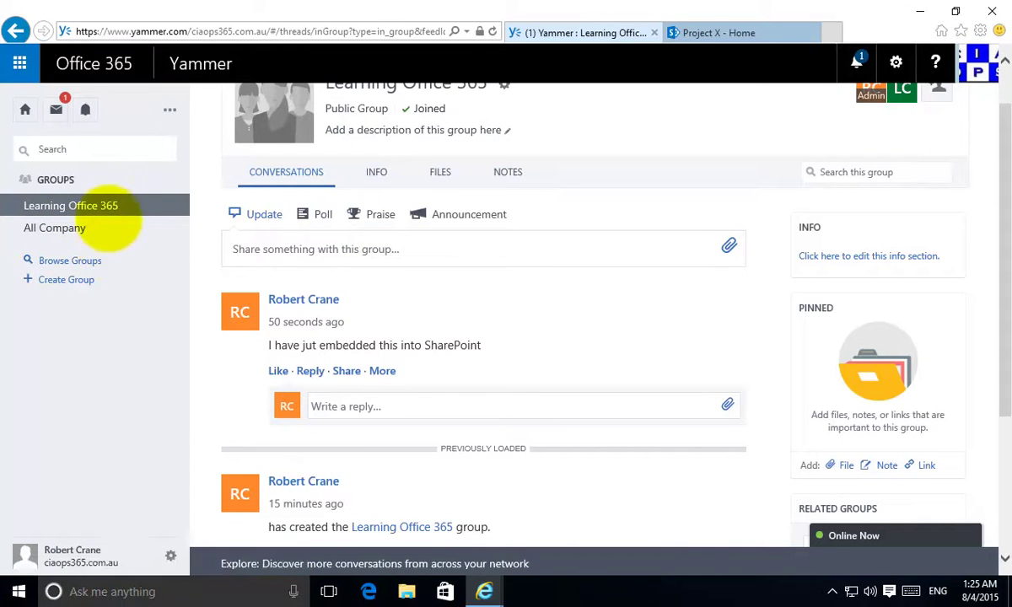
pyautogui.click(25, 109)
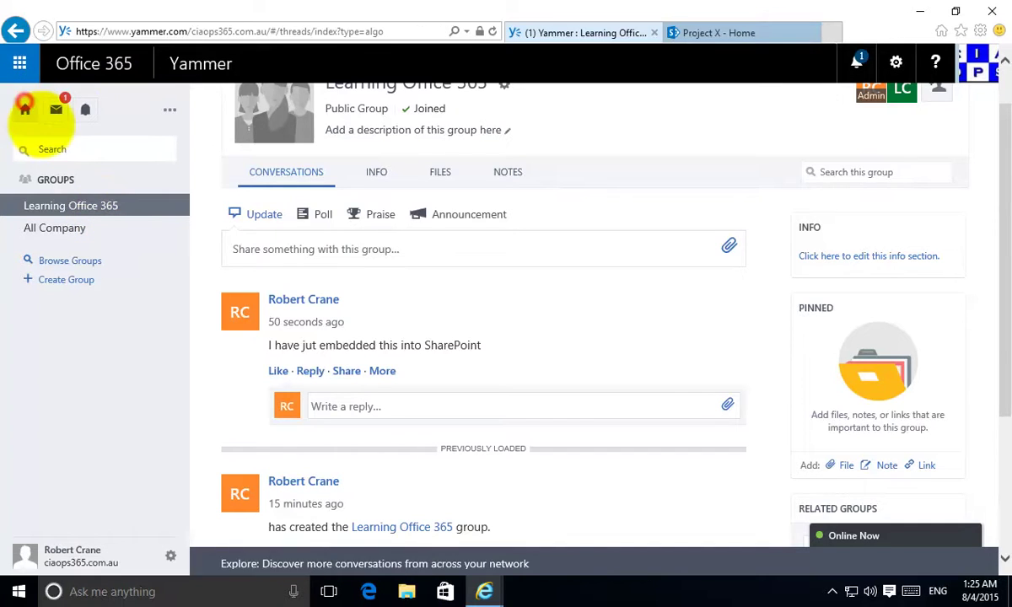
pyautogui.moveTo(1006, 347); pyautogui.dragTo(1006, 558)
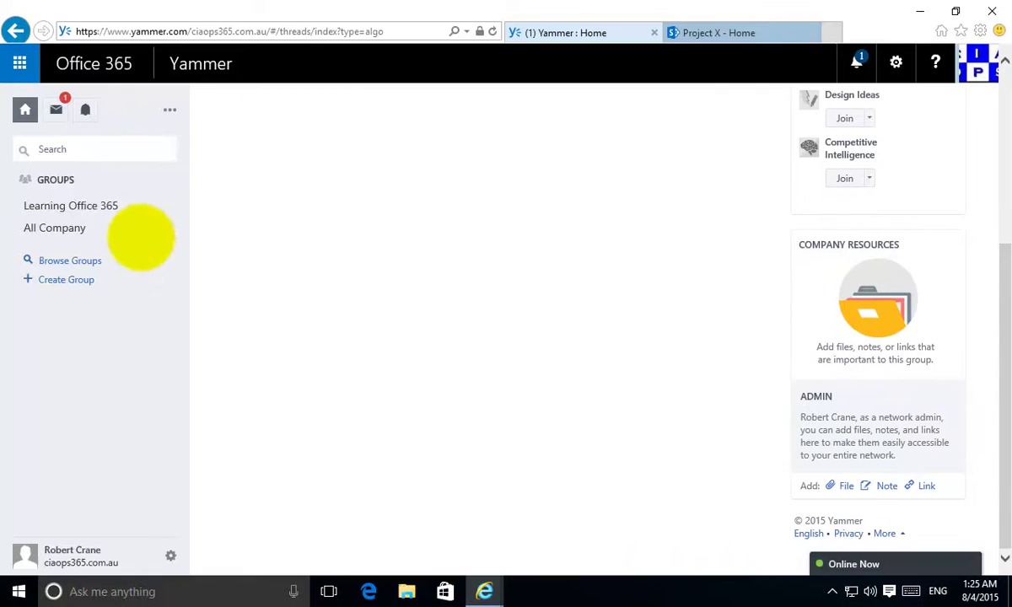
pyautogui.click(92, 204)
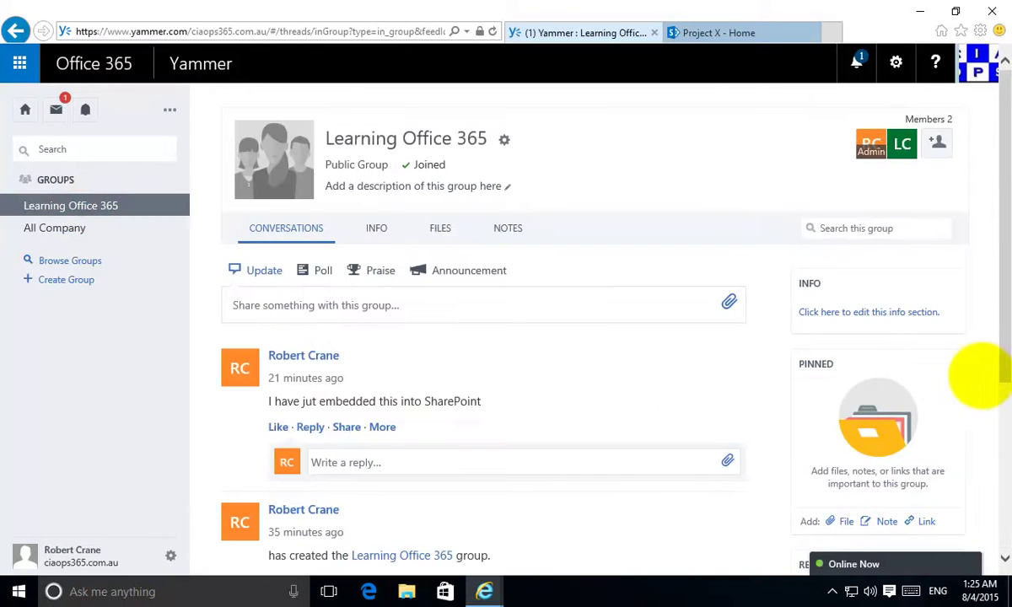
pyautogui.moveTo(997, 355); pyautogui.dragTo(999, 553)
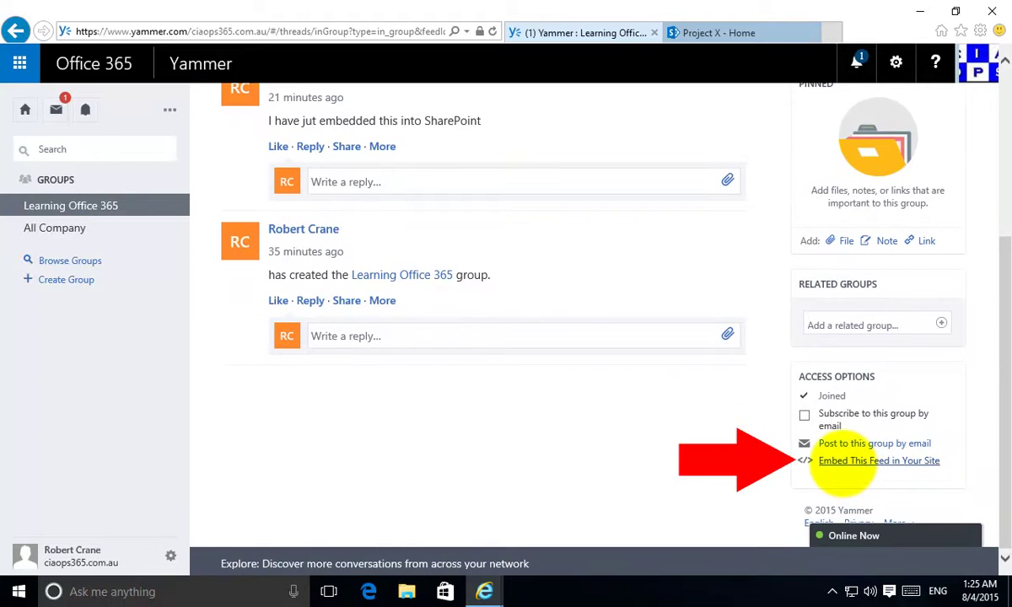
# Go back to the Project X - Home tab to view the embedded feed with the test post
pyautogui.click(741, 33)
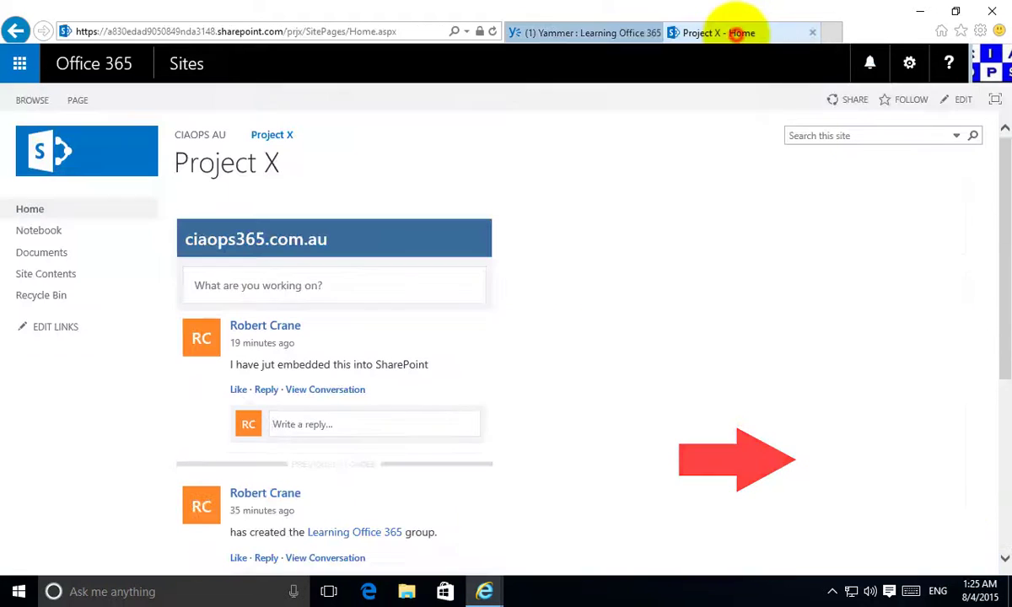